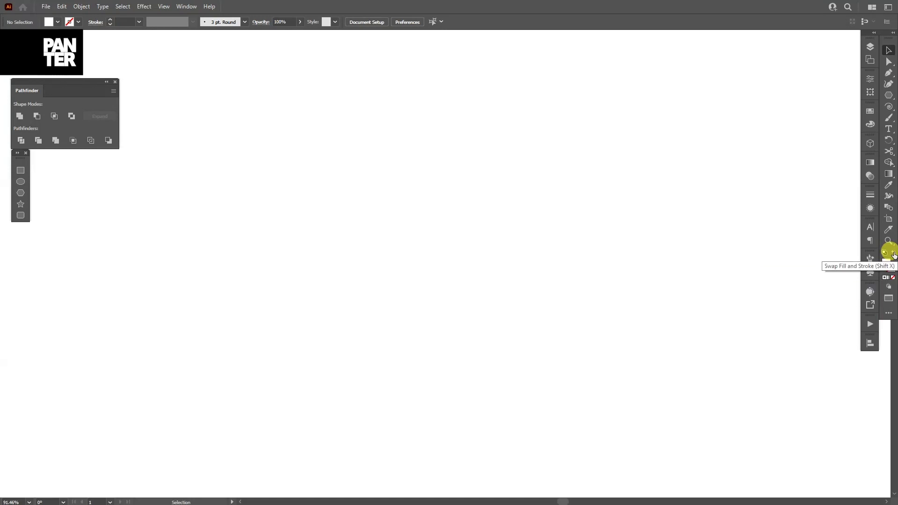
Swap to no fill and pick black from the Swatches panel as the stroke colour
left_click(890, 266)
left_click(889, 268)
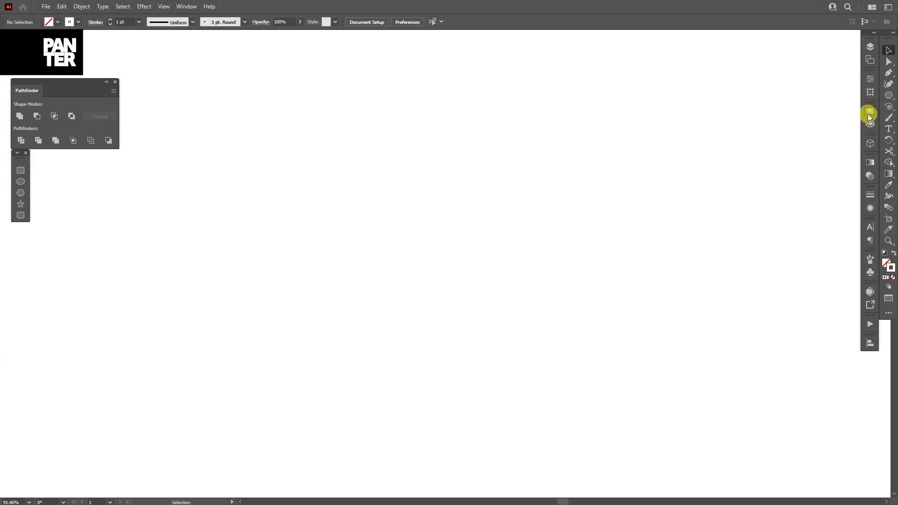
left_click(870, 117)
left_click(842, 107)
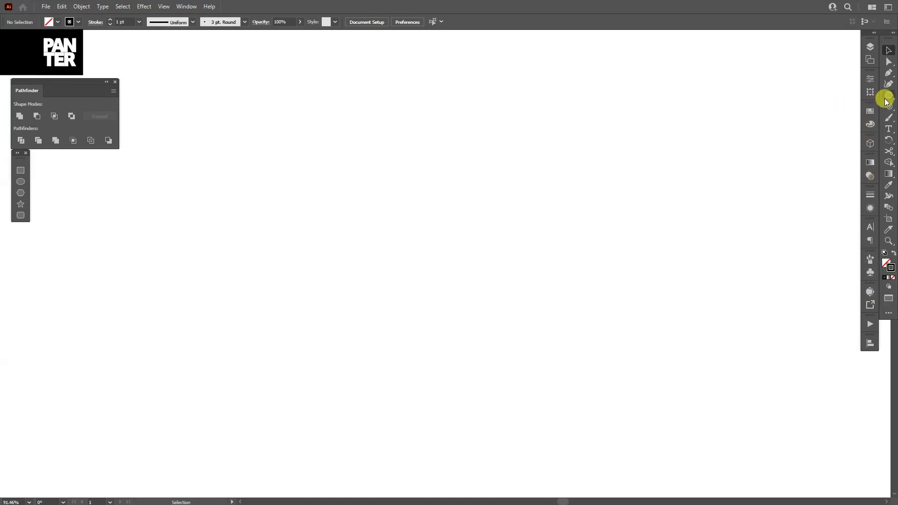
Draw a large outlined circle at the artboard centre with the Ellipse tool
left_click(887, 100)
left_click(817, 103)
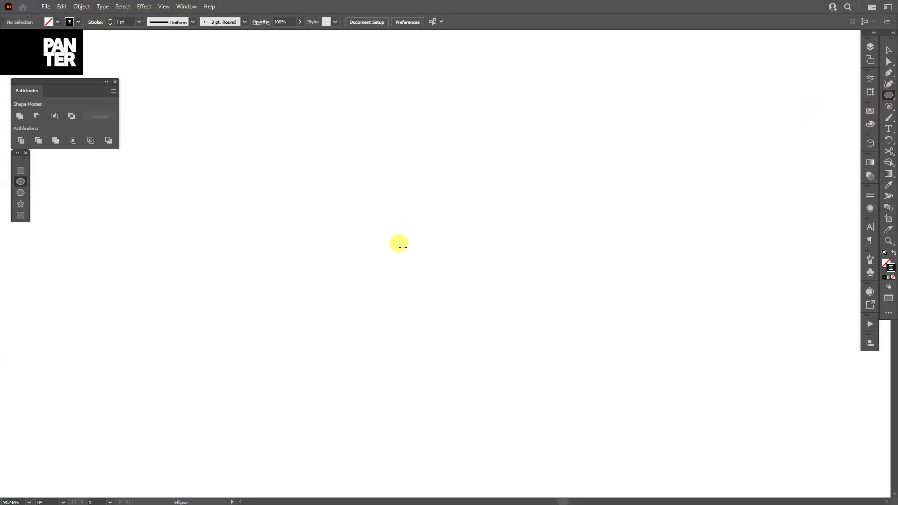
left_click_drag(450, 256, 503, 168)
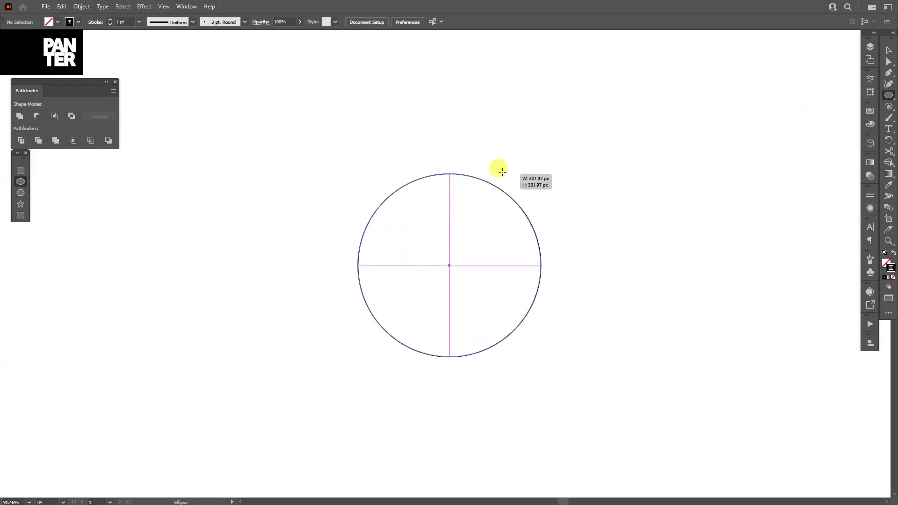
key("v")
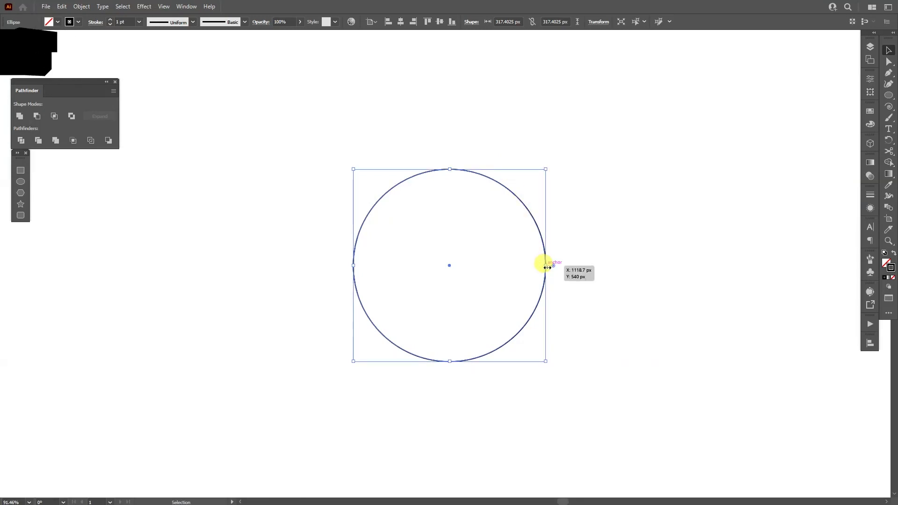
Paste a copy in front, shrink it to a tiny centre ring, and select both circles
left_click(63, 6)
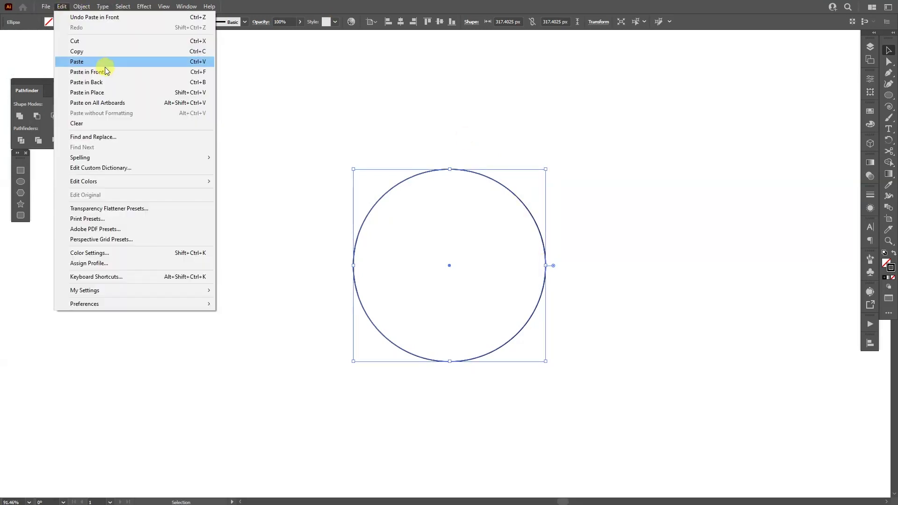
left_click(87, 71)
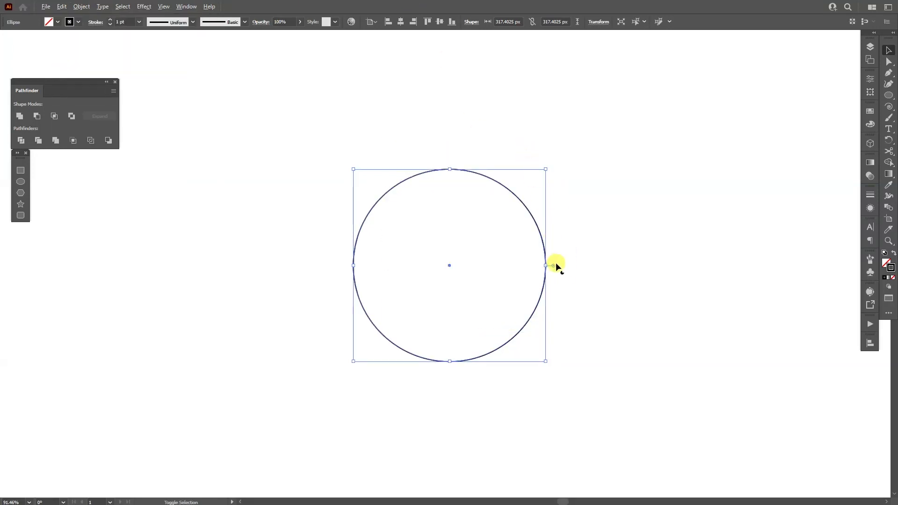
left_click_drag(546, 266, 478, 266)
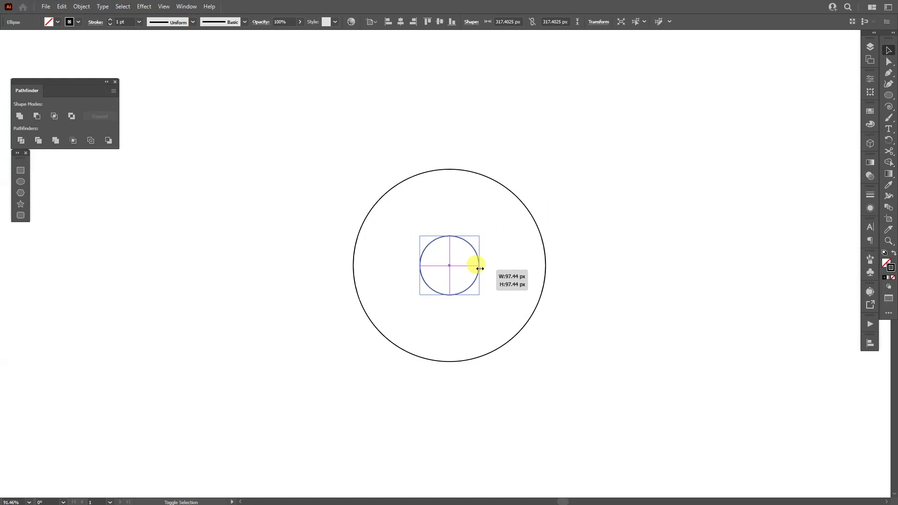
left_click_drag(479, 266, 468, 265)
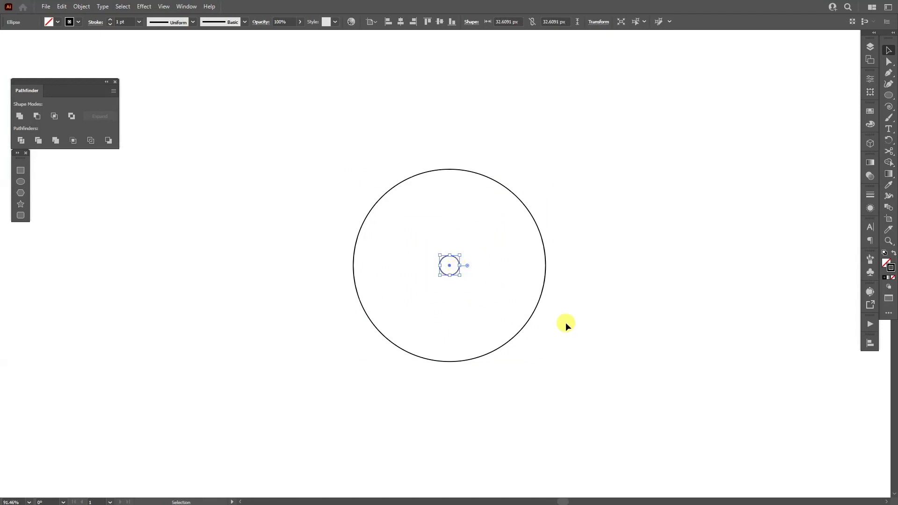
left_click_drag(622, 346, 257, 166)
Blend the two circles using Specified Steps spacing with 12 steps
left_click(82, 6)
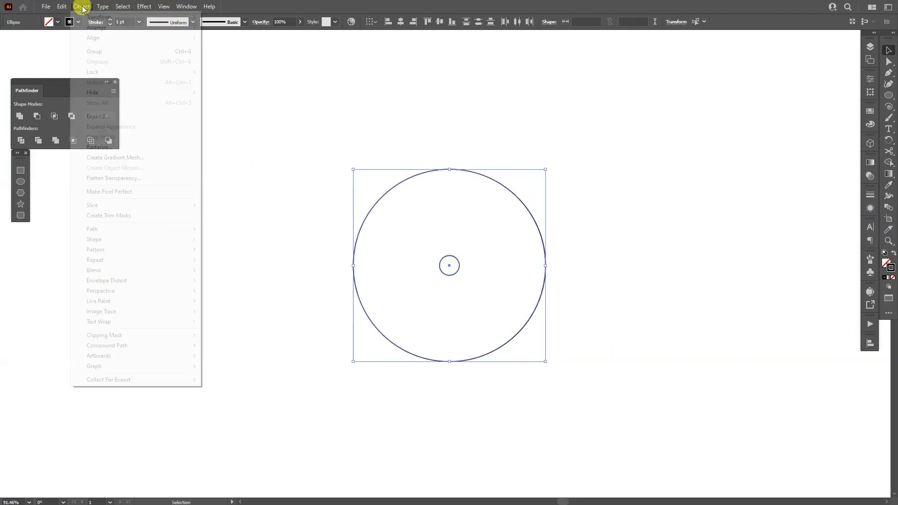
mouse_move(94, 270)
left_click(213, 270)
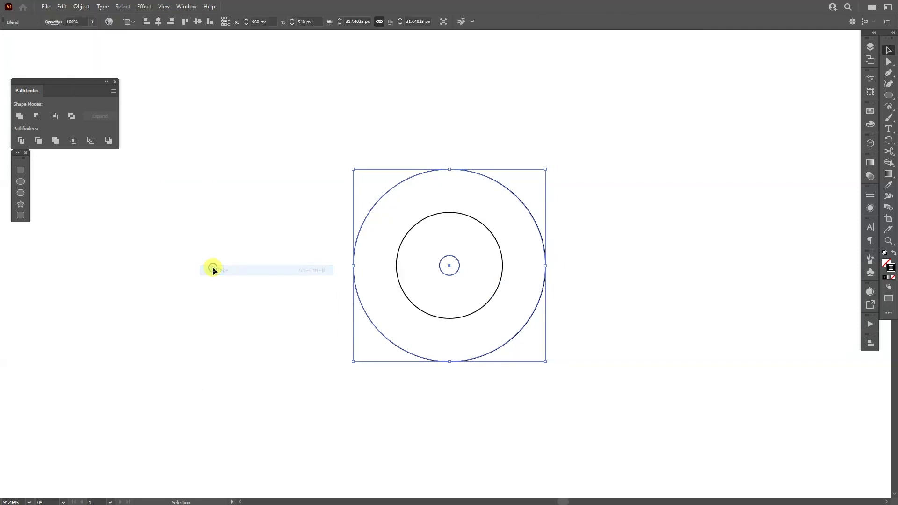
double_click(888, 210)
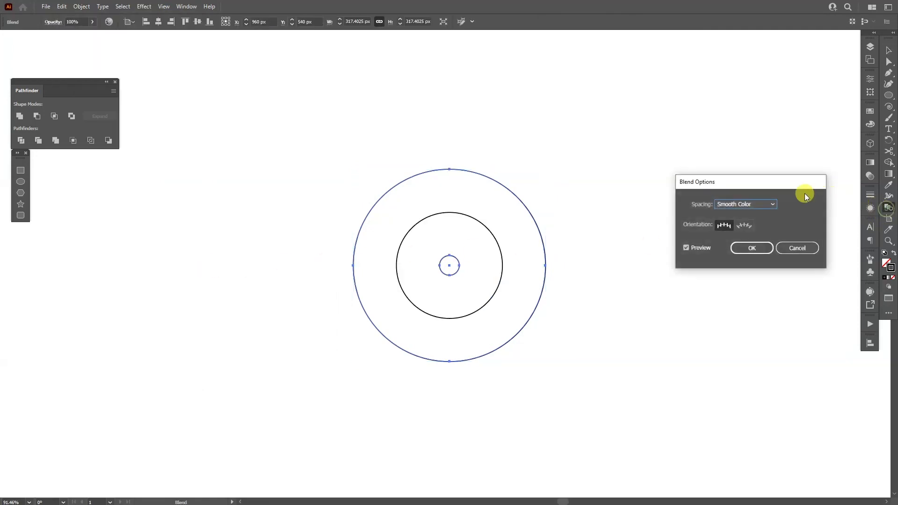
left_click_drag(772, 182, 586, 115)
left_click(586, 137)
left_click(554, 160)
left_click(603, 138)
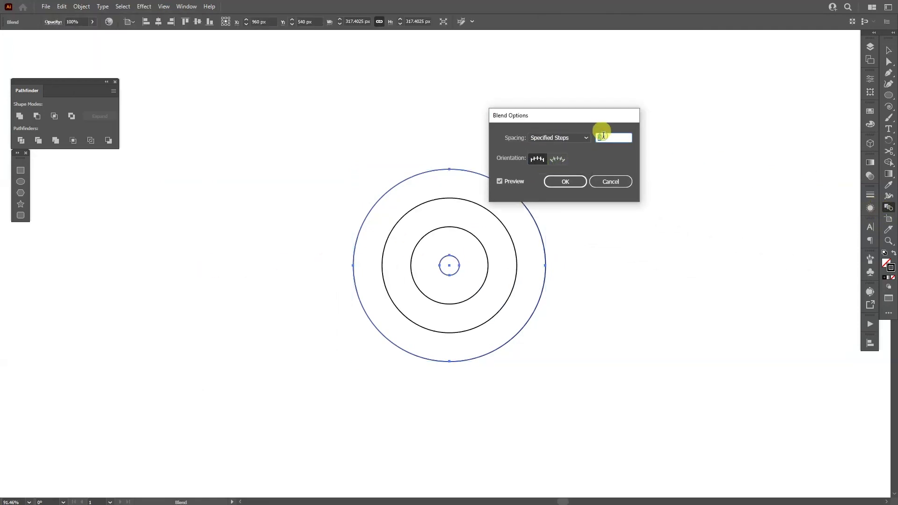
type("12")
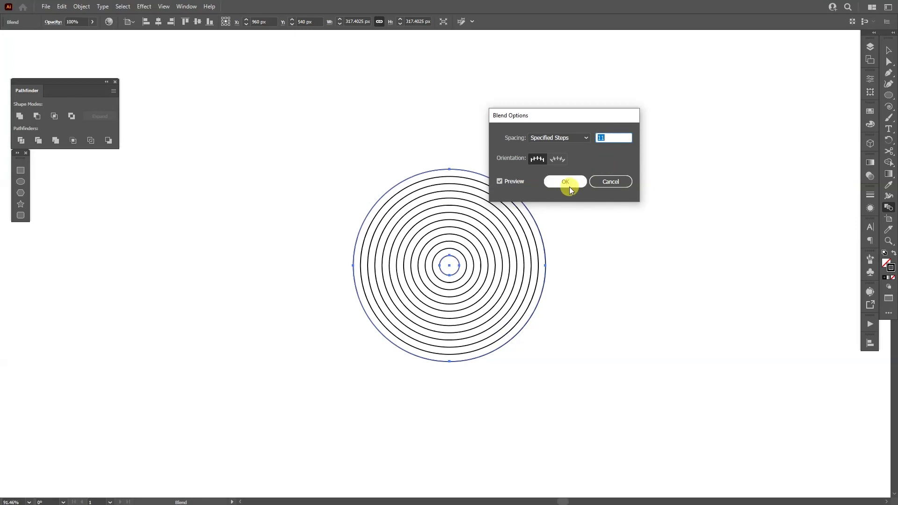
left_click(564, 182)
Set the rings' stroke weight to 3 pt and move the ring set higher
left_click(869, 189)
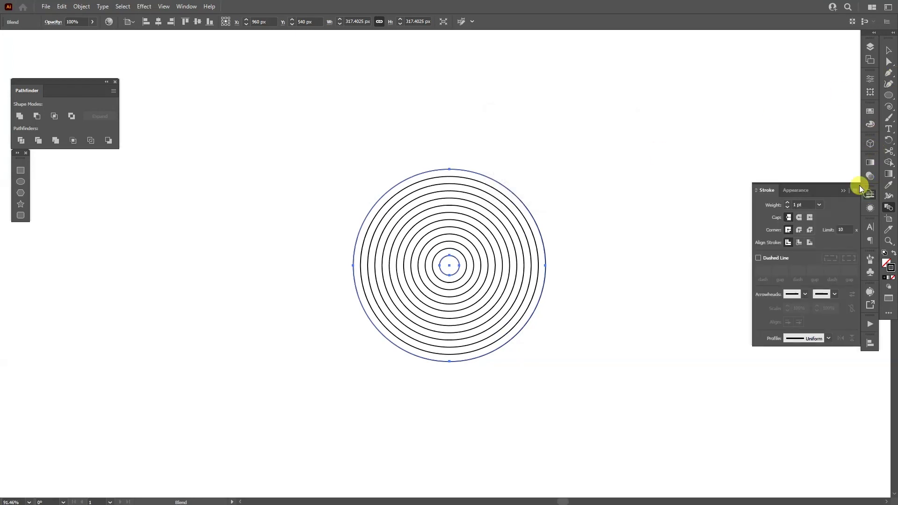
double_click(800, 205)
type("3")
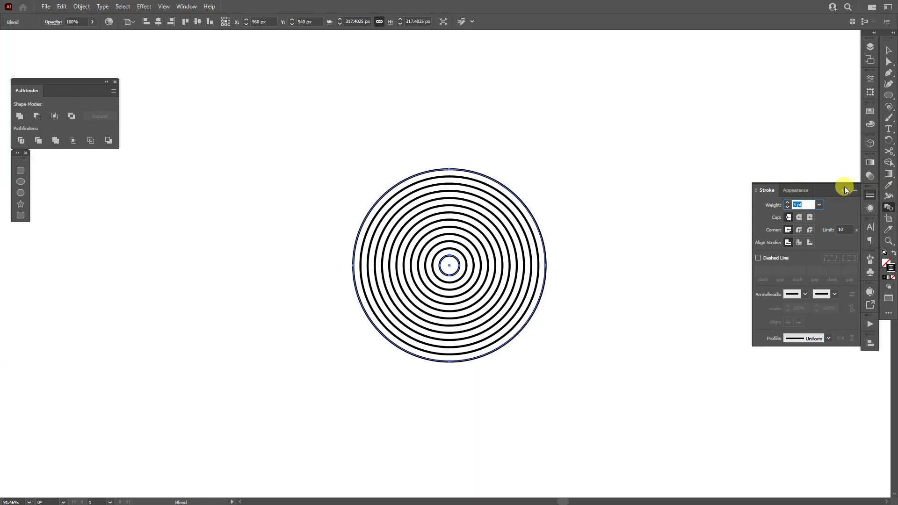
left_click_drag(527, 181, 528, 125)
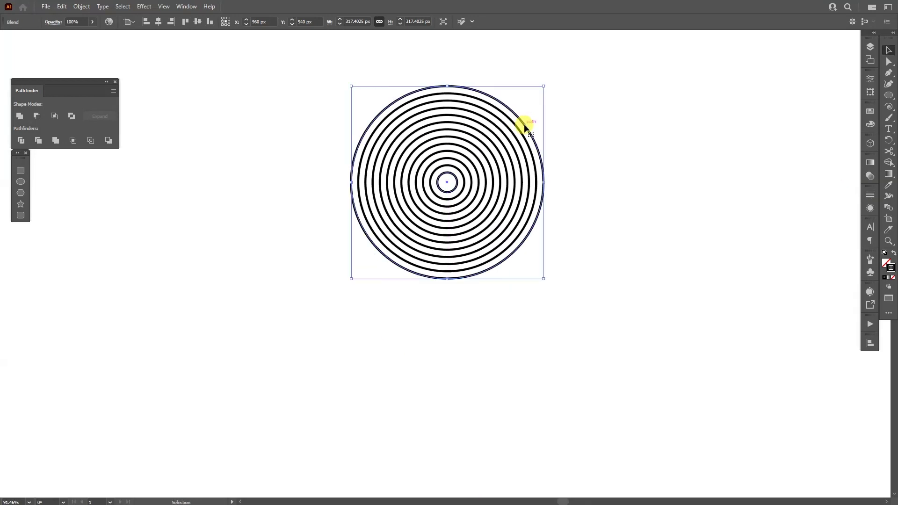
Duplicate the ring set directly below the original and select both sets
left_click_drag(484, 97, 467, 290)
left_click(624, 341)
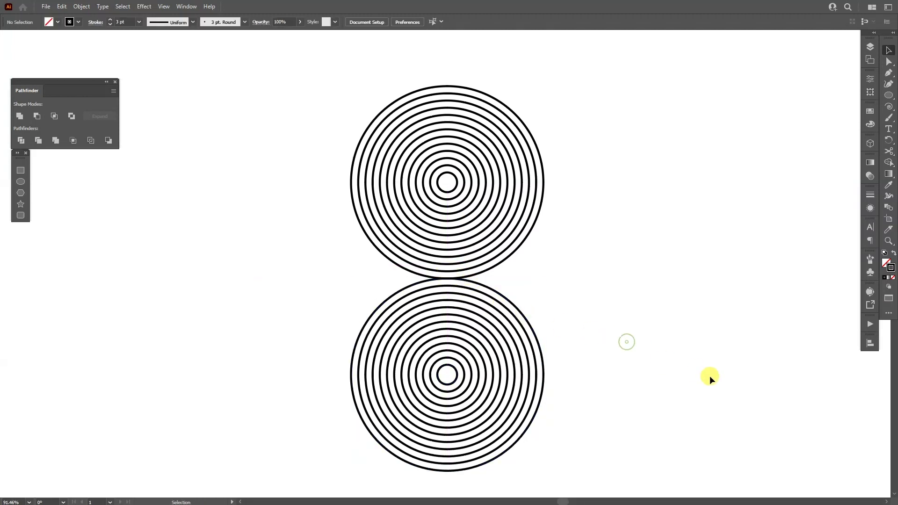
left_click_drag(709, 375, 189, 182)
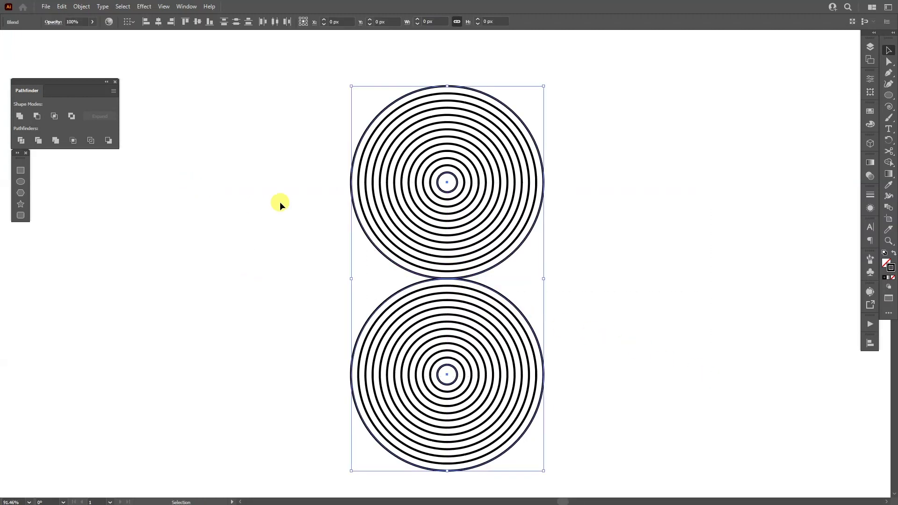
Expand both blends into ordinary paths with Object > Expand
left_click(82, 7)
left_click(119, 118)
left_click(425, 310)
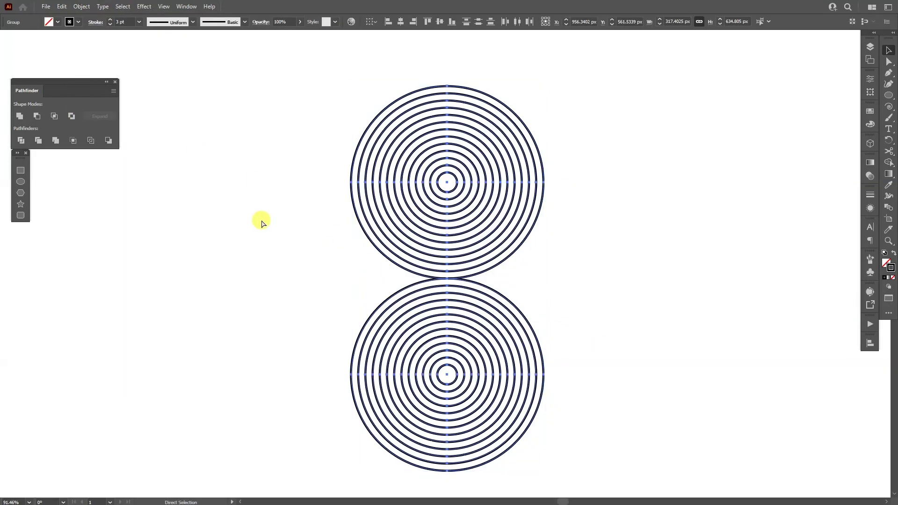
key("v")
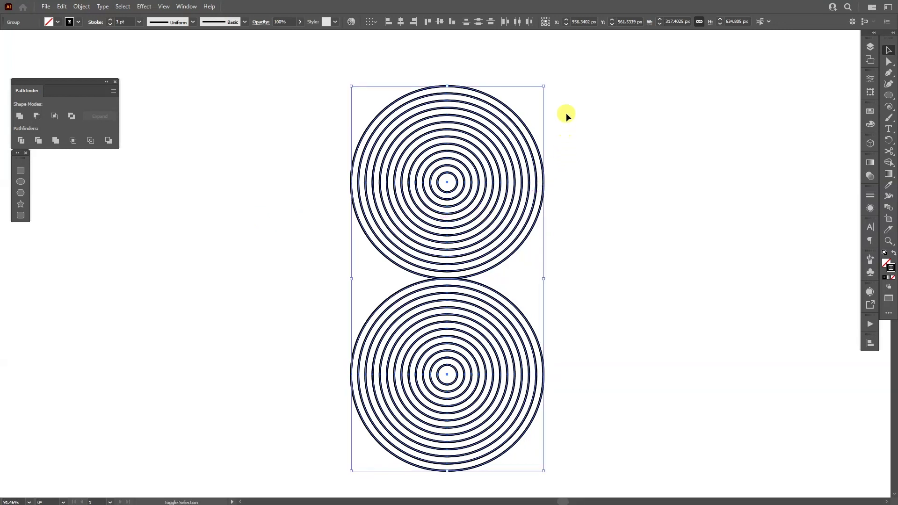
Rotate a copy of the ring pair 90° and select all ring groups
left_click_drag(547, 78, 727, 351)
left_click(730, 291)
left_click_drag(717, 383, 255, 147)
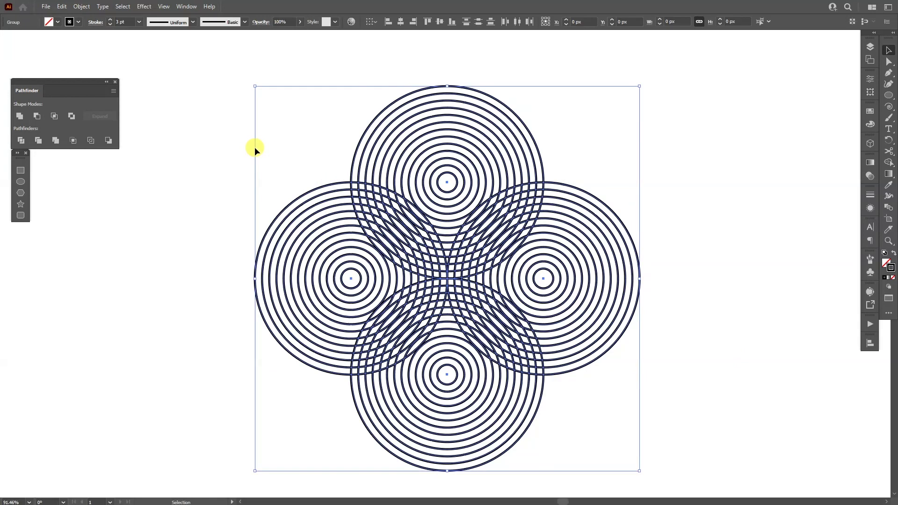
Rotate a copy of all the rings by 45° to form an eight-lobed rosette
key("a")
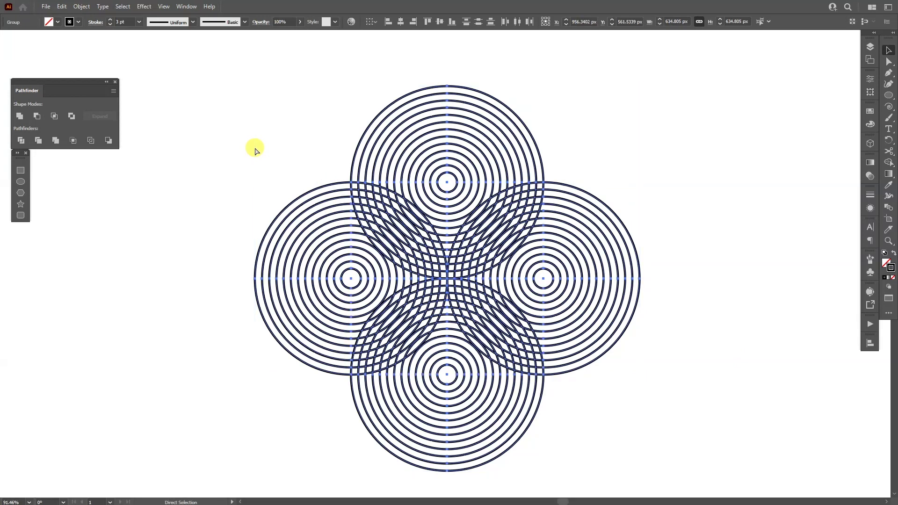
key("v")
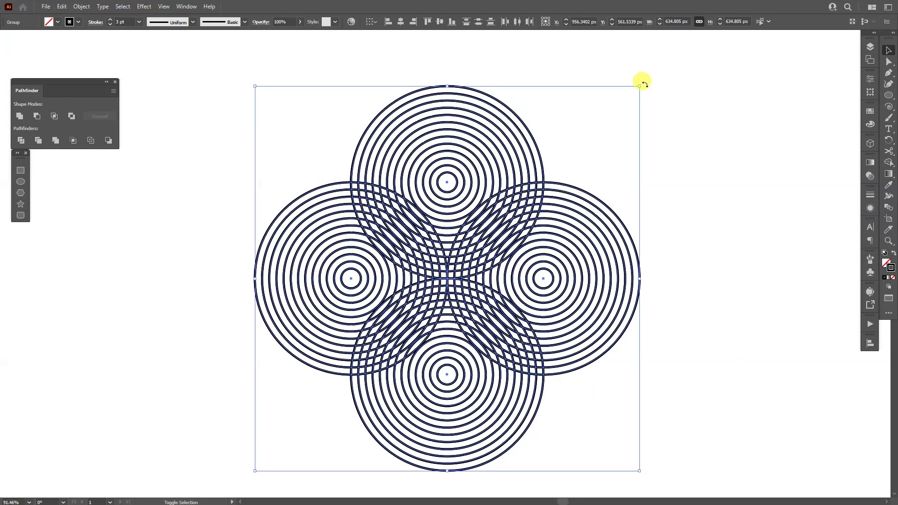
left_click_drag(644, 83, 770, 174)
left_click(697, 157)
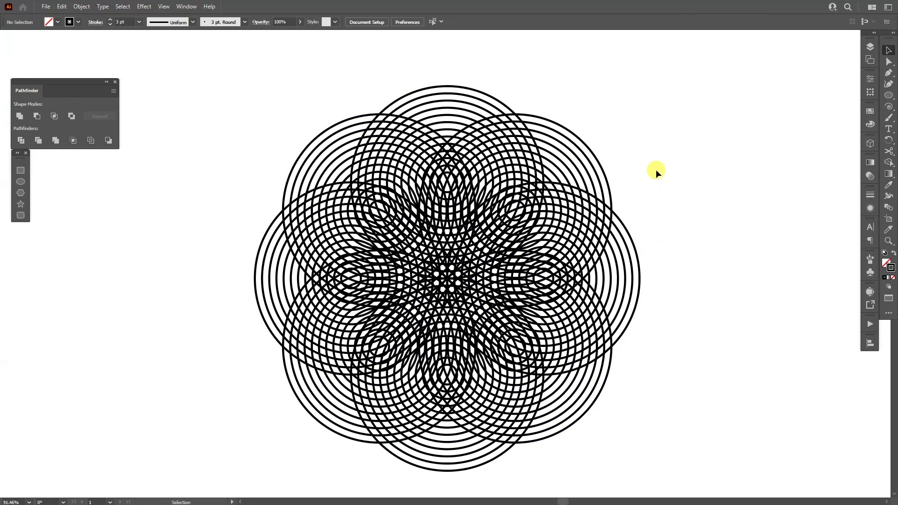
Delete two of the overlapping rotated ring groups
left_click_drag(657, 169, 588, 386)
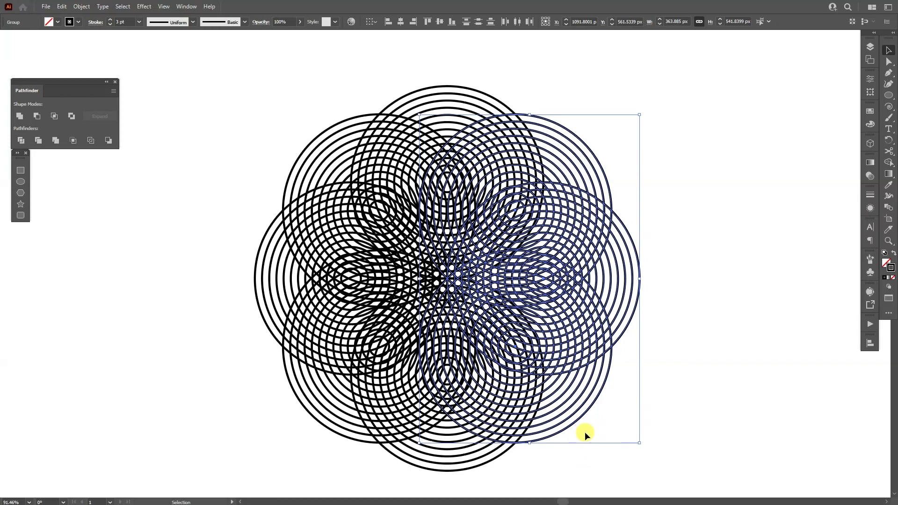
key("Delete")
left_click(337, 343)
key("Delete")
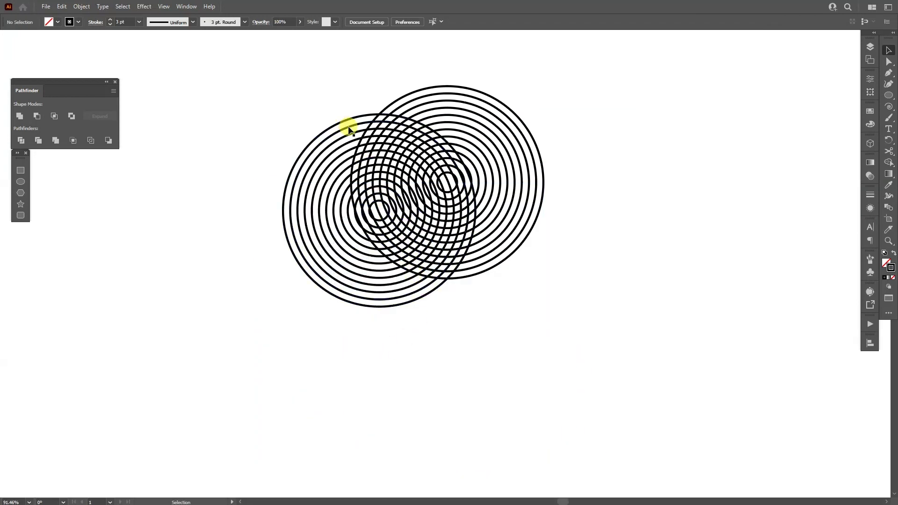
Try selecting circles inside the right ring group, undoing an accidental whole-group delete
double_click(543, 165)
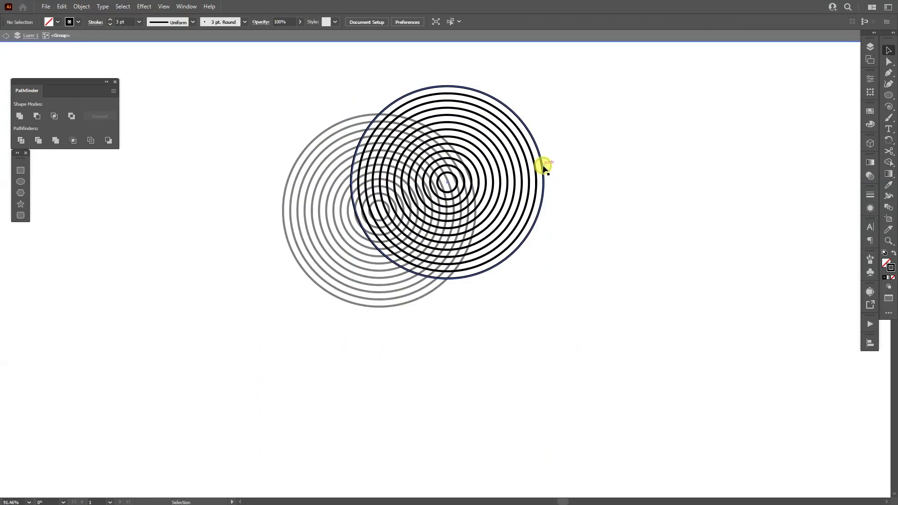
left_click(544, 166)
left_click(586, 179)
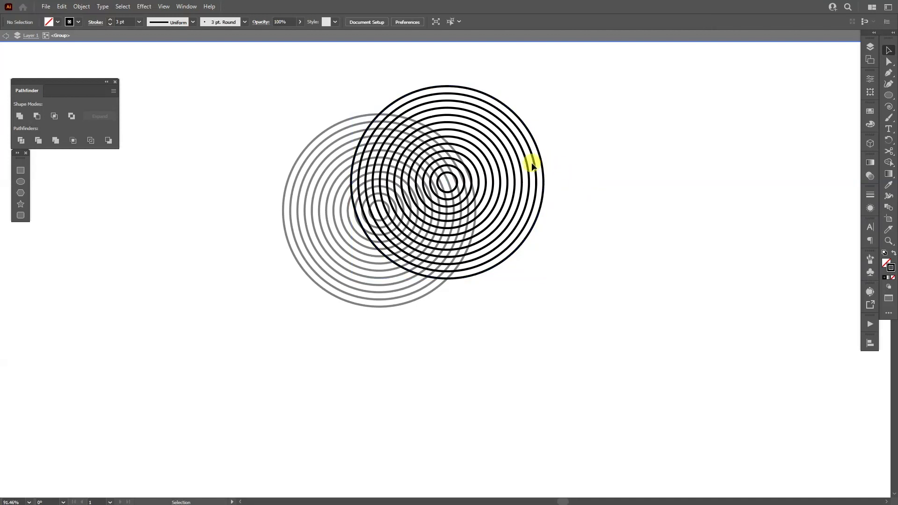
left_click(533, 165)
key("Escape")
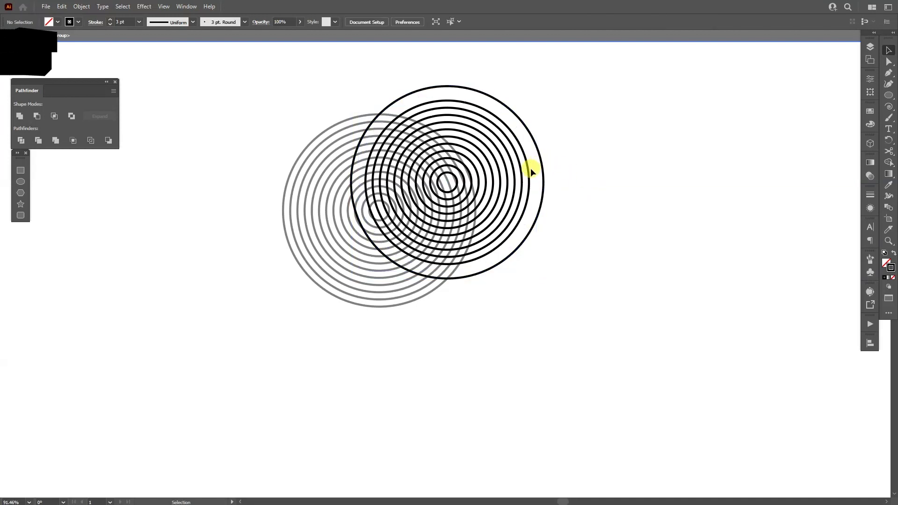
left_click(442, 184)
key("Delete")
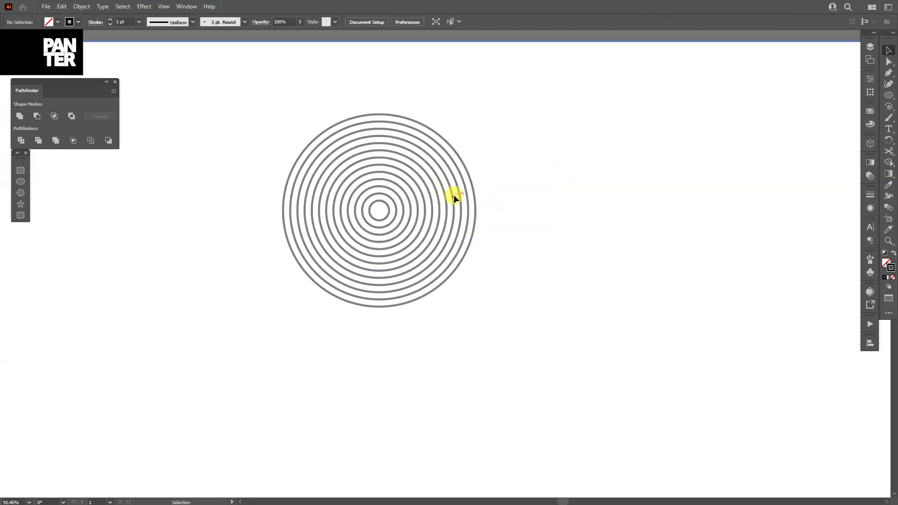
key("ctrl+z")
Delete the right set's inner rings, keep its outer circle, and select the left ring group
left_click(601, 192)
left_click(530, 191)
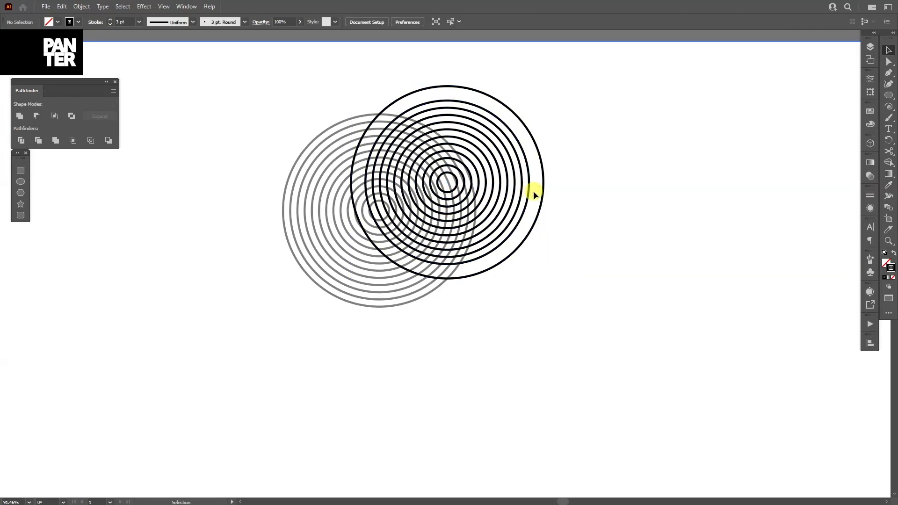
left_click(504, 202, "shift")
key("Delete")
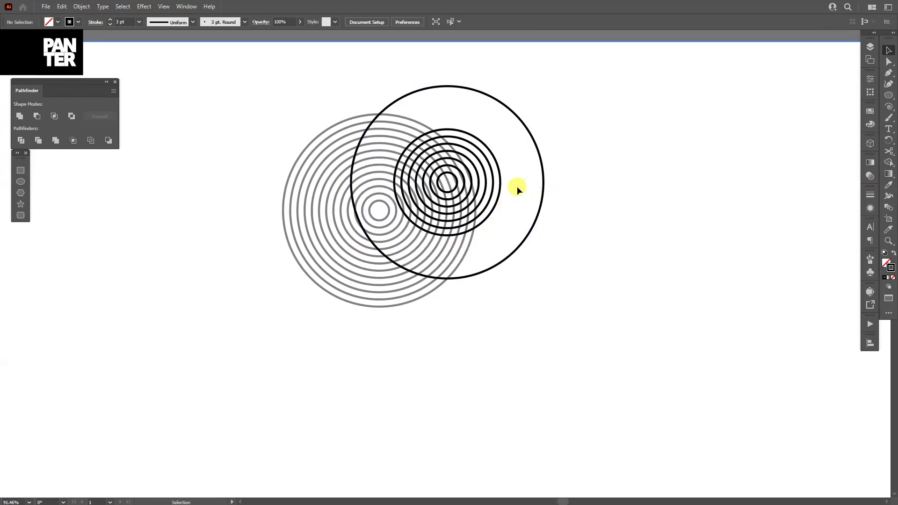
left_click(308, 209)
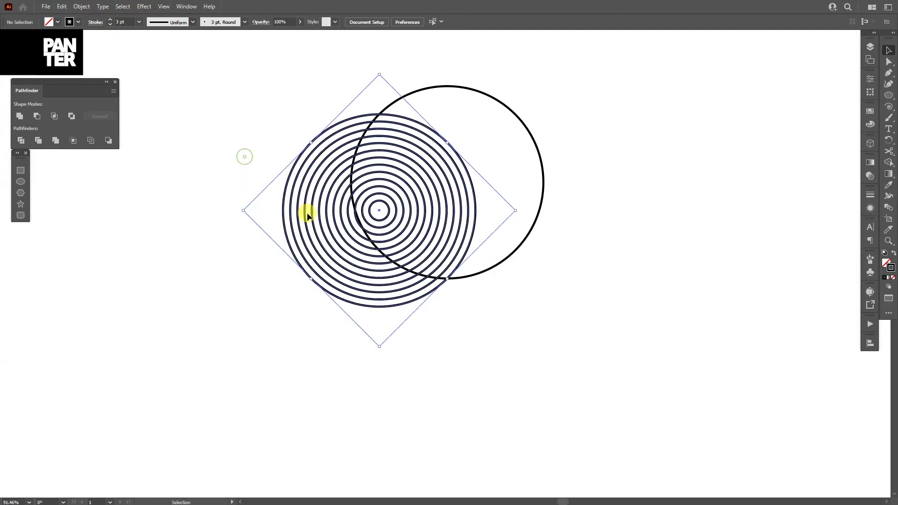
Expand the ring group, then select the rings together with the large circle
left_click(81, 7)
left_click(118, 117)
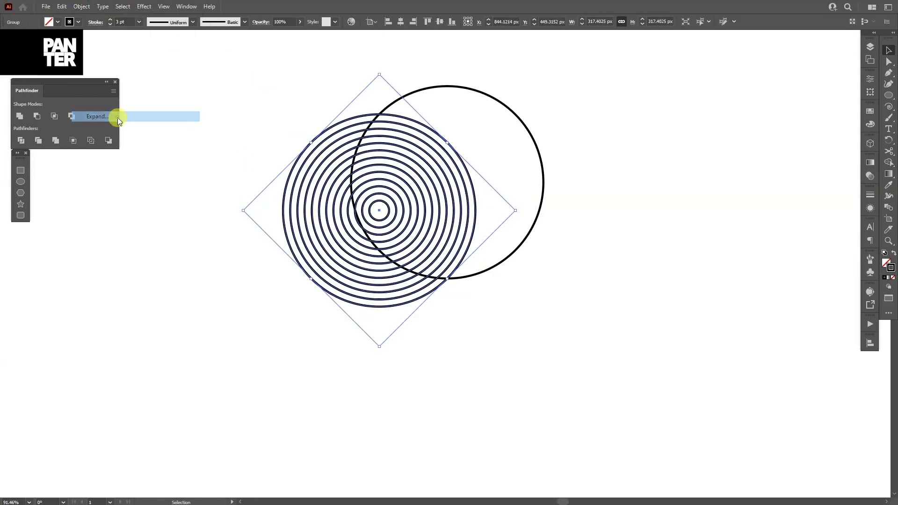
left_click(428, 309)
left_click_drag(590, 355, 300, 133)
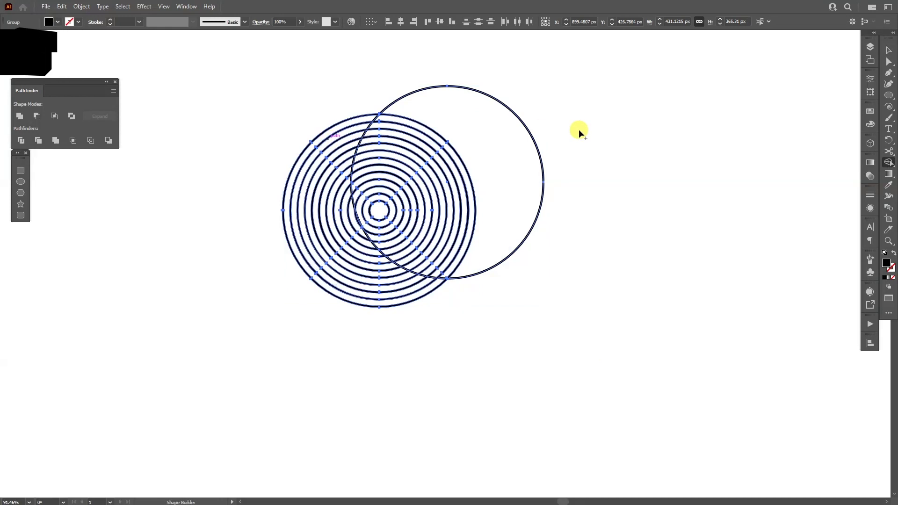
Alt-drag with Shape Builder to erase the ring pieces inside the large circle
left_click(890, 166)
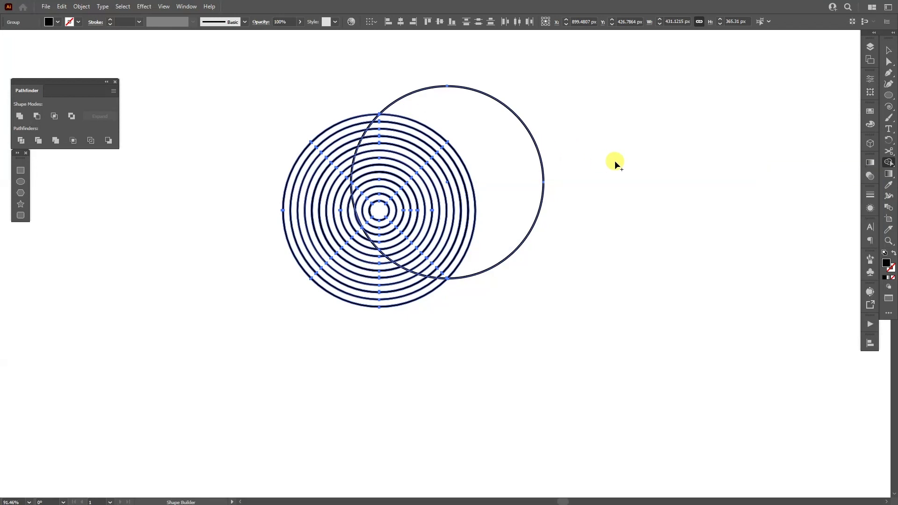
mouse_move(670, 173)
left_mouse_down()
mouse_move(393, 205)
mouse_move(364, 220)
left_mouse_up()
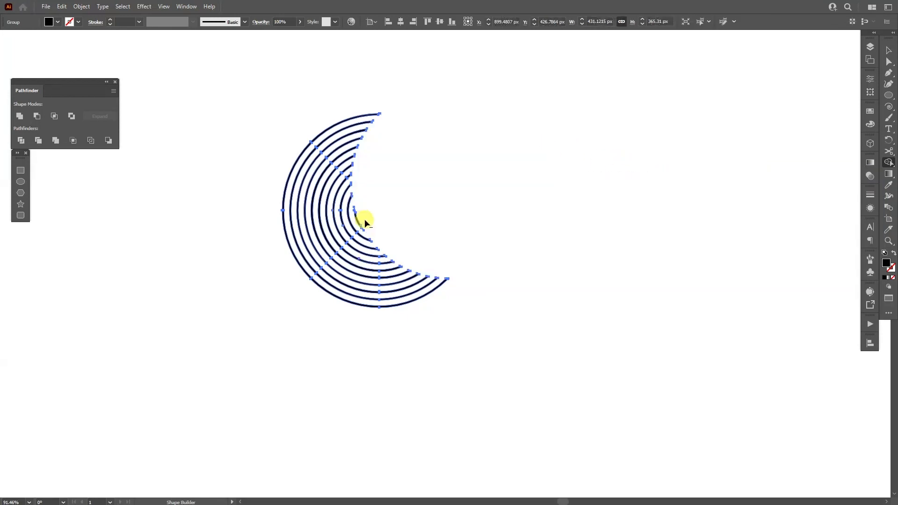
key("v")
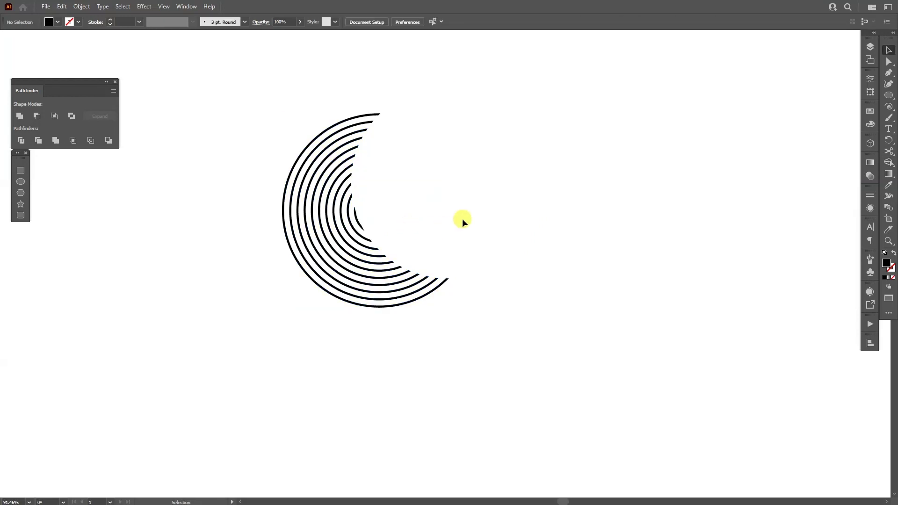
Make a rotated copy of the crescent pivoting on its outer arc tip via the Rotate dialog
left_click(393, 281)
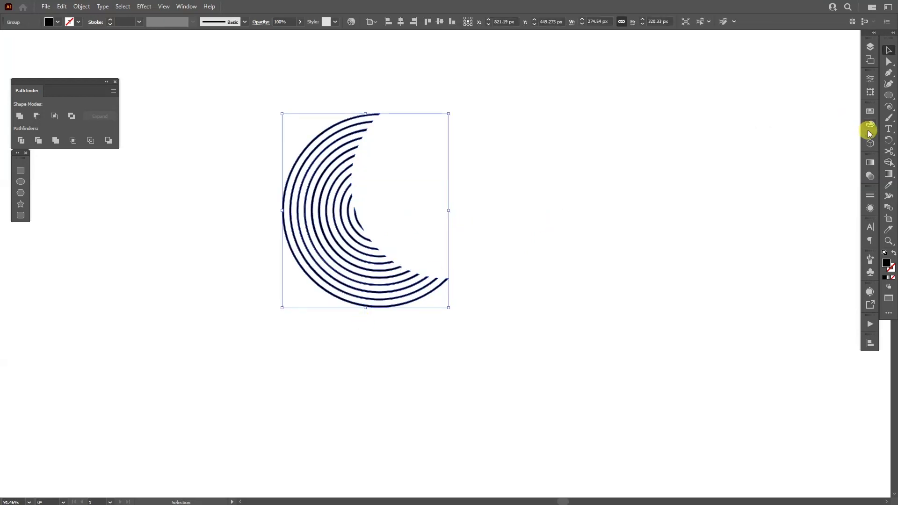
left_click(889, 141)
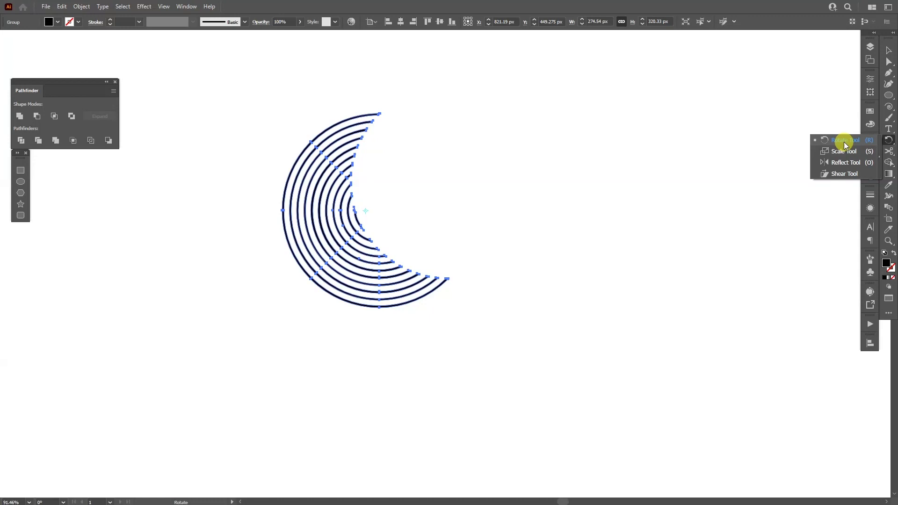
left_click(844, 143)
scroll(439, 279, "up", 3)
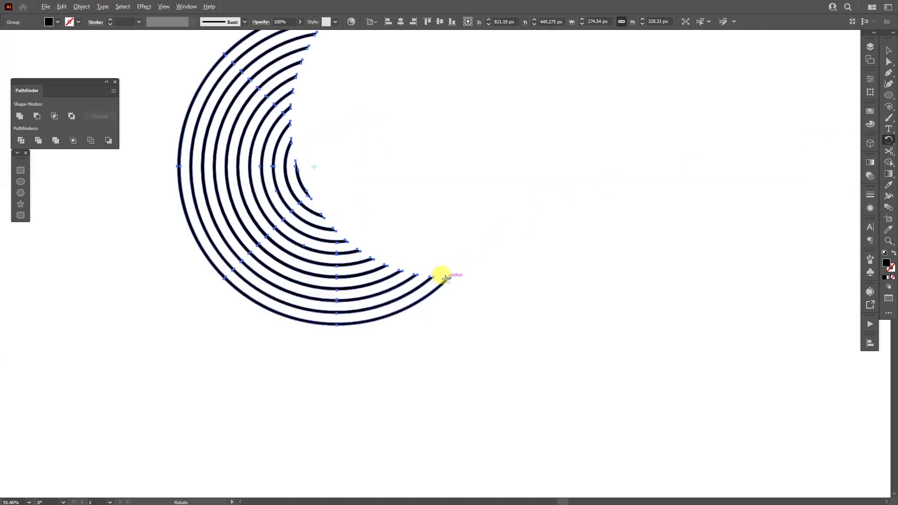
scroll(439, 279, "up", 3)
scroll(439, 278, "up", 3)
scroll(471, 286, "up", 3)
scroll(463, 273, "up", 3)
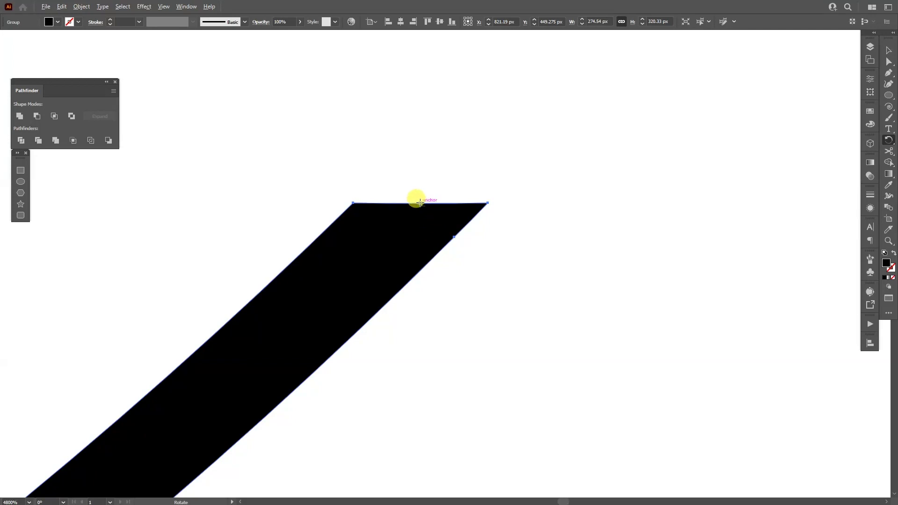
left_click(416, 198, "alt")
left_click(498, 61)
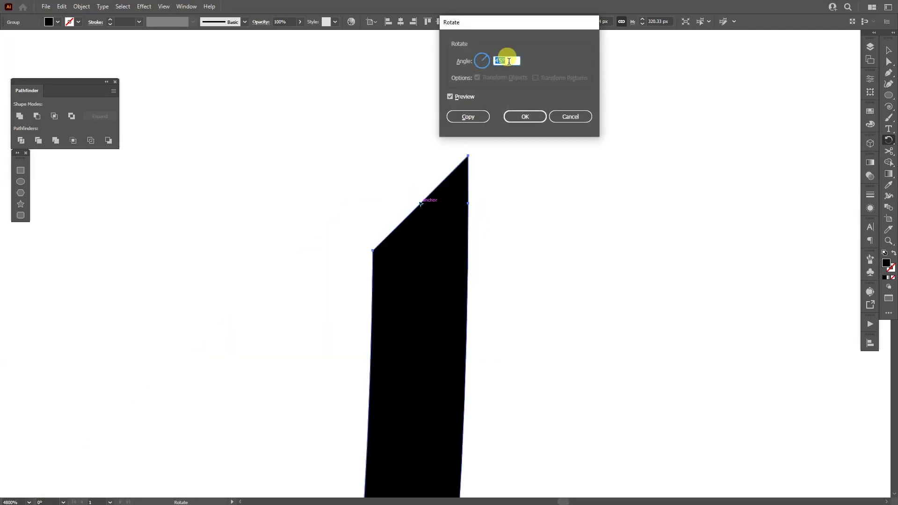
left_click(469, 117)
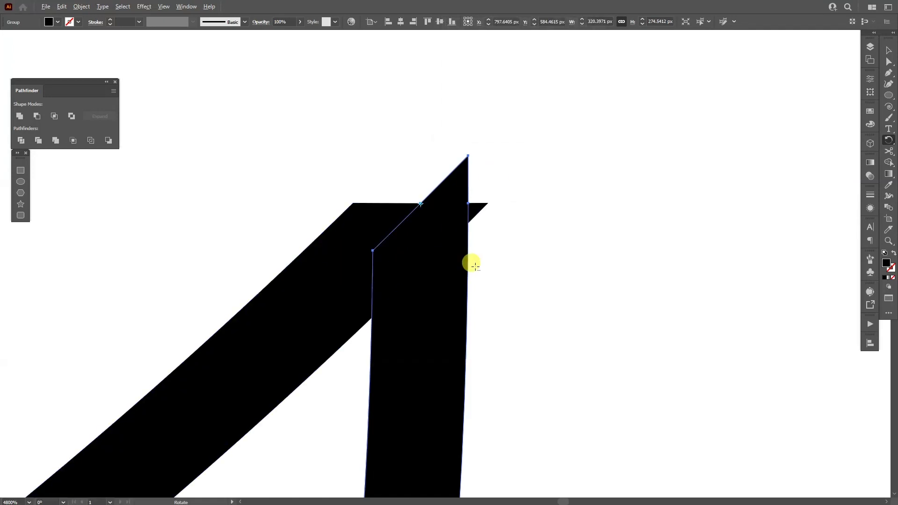
key("ctrl+0")
key("ctrl+1")
Repeat the rotated crescent copy with Ctrl+D until the ring is complete
left_click_drag(455, 256, 498, 252)
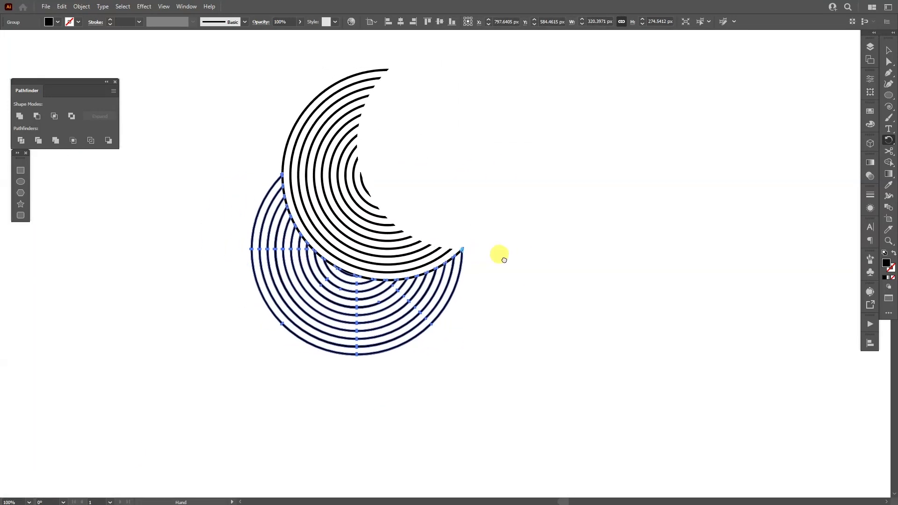
key("v")
key("ctrl+d")
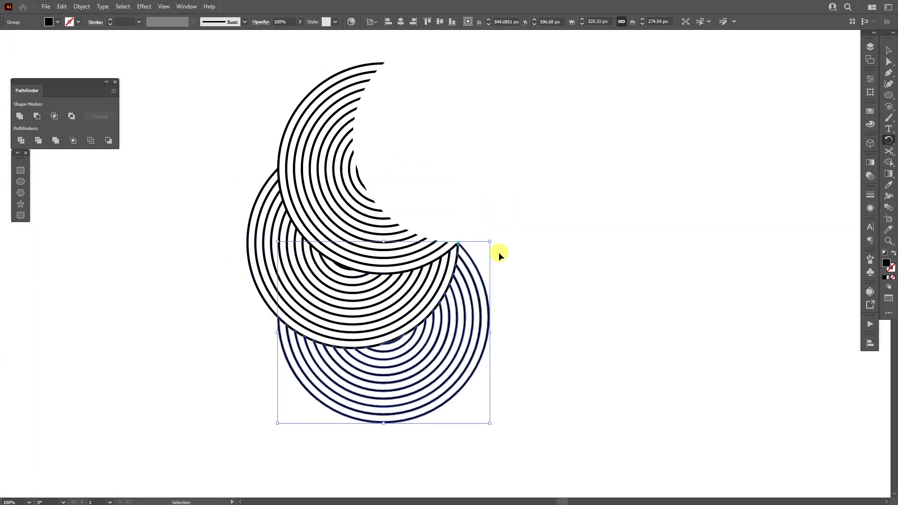
key("ctrl+d")
key("ctrl+d")
key("ctrl+d")
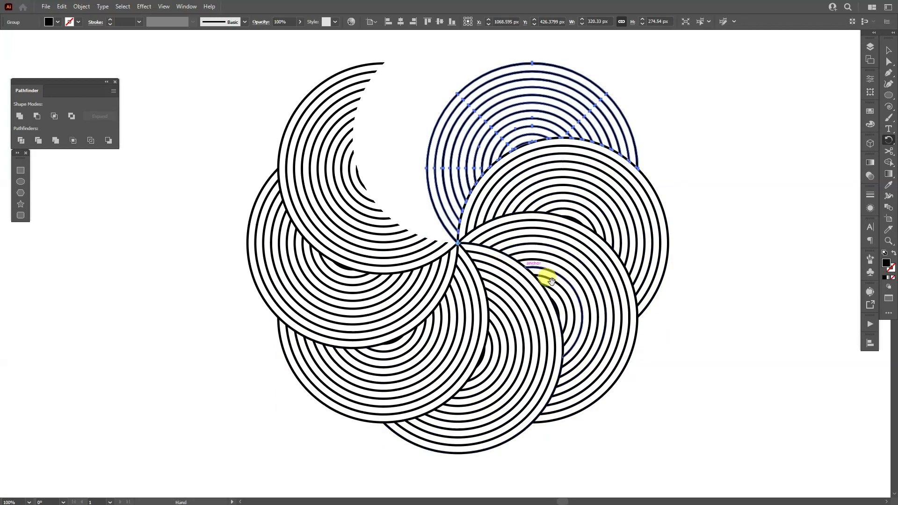
key("r")
key("ctrl+d")
key("ctrl+d")
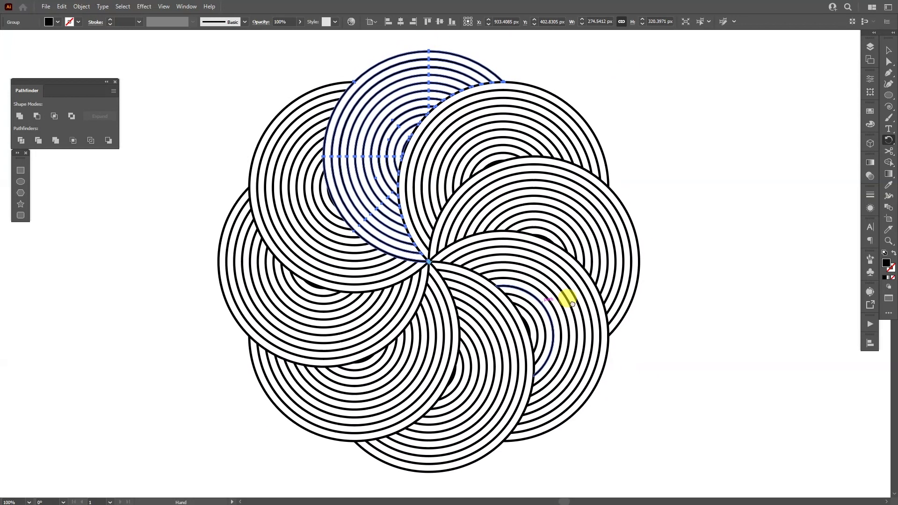
key("v")
Select all the crescents and group them
key("ctrl+a")
right_click(235, 204)
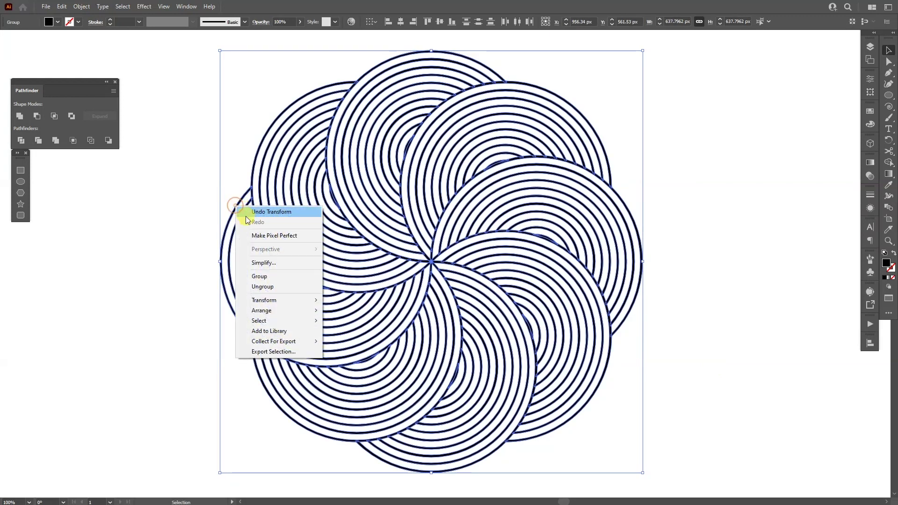
left_click(267, 277)
Draw a circle over the centre of the crescent pattern with the Ellipse tool
left_click(888, 99)
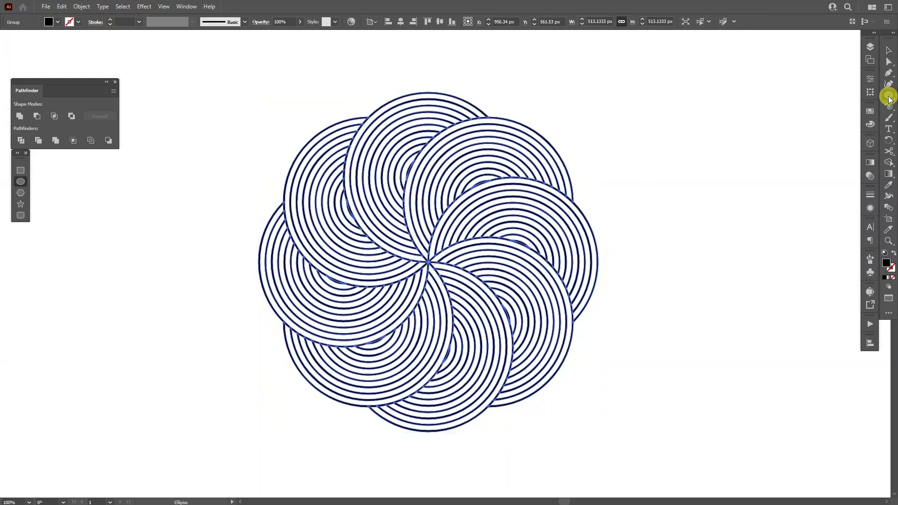
left_click_drag(427, 260, 523, 295)
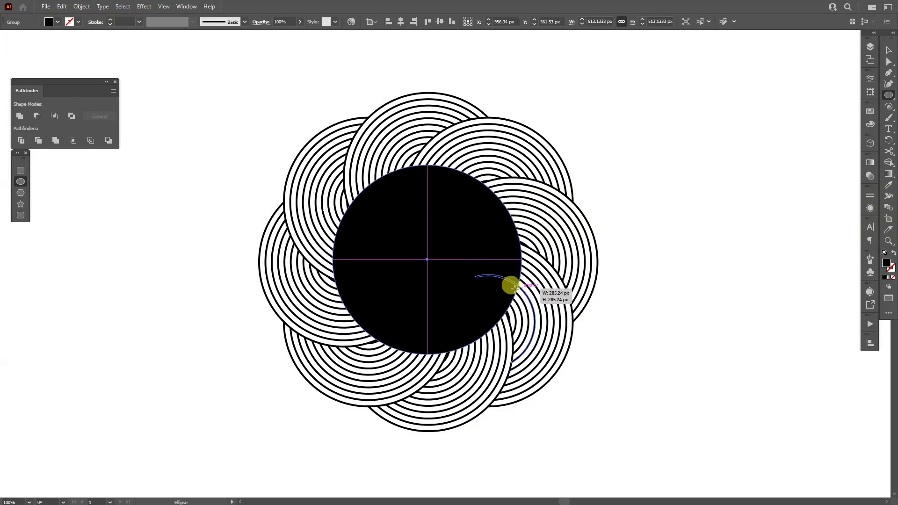
key("v")
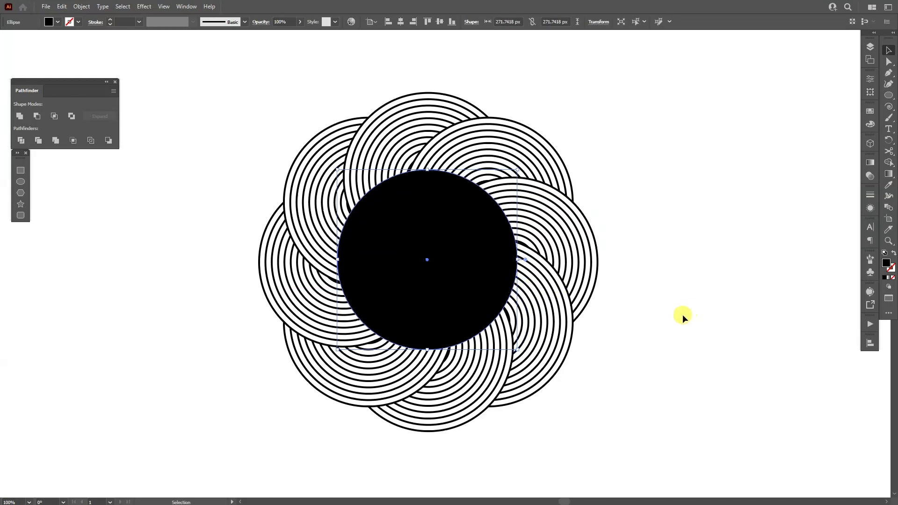
Select the circle and pattern, centre them horizontally and vertically, and open the context menu
left_click_drag(683, 316, 330, 210)
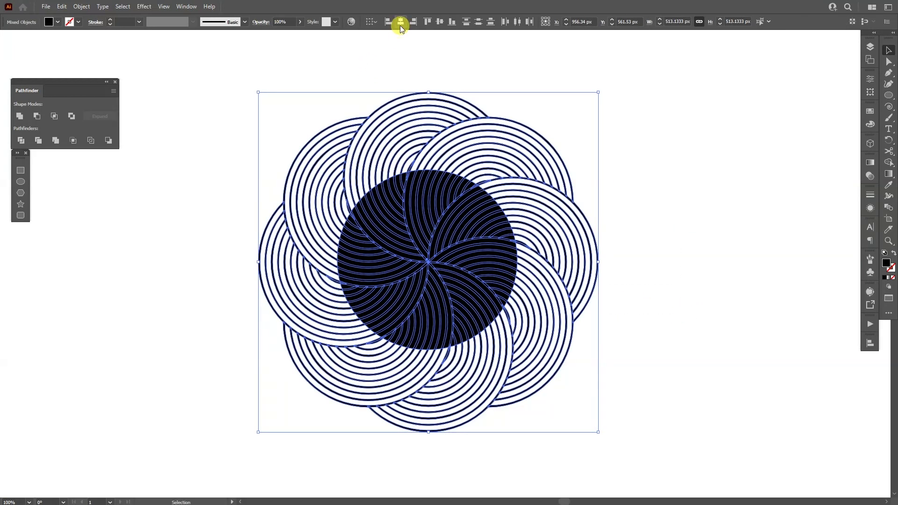
left_click(400, 24)
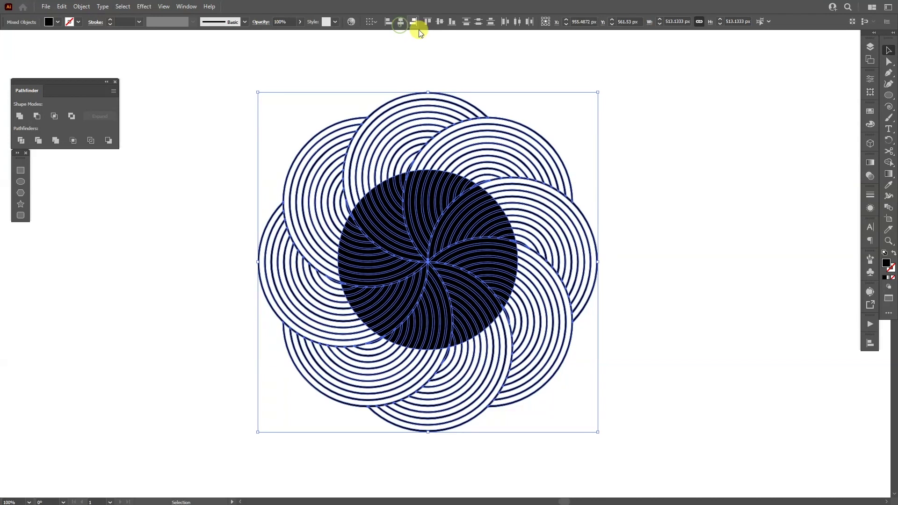
left_click(438, 24)
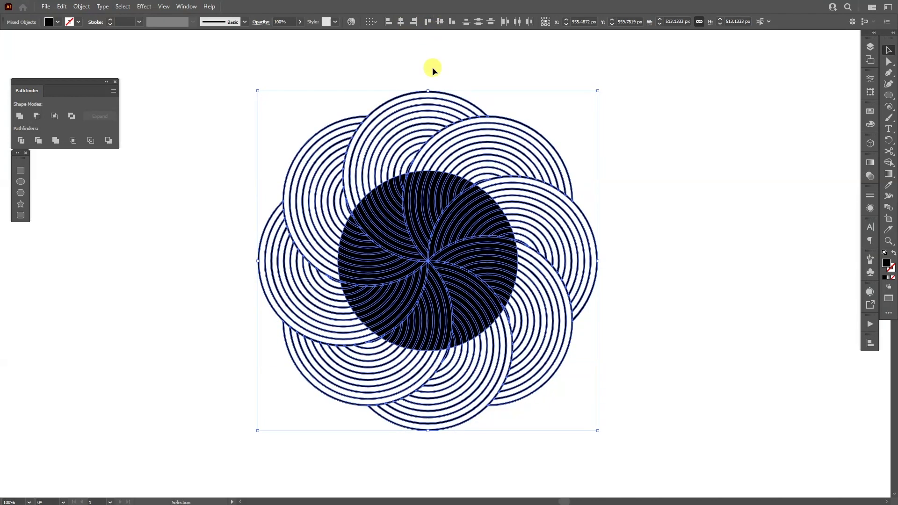
right_click(413, 174)
left_click(452, 252)
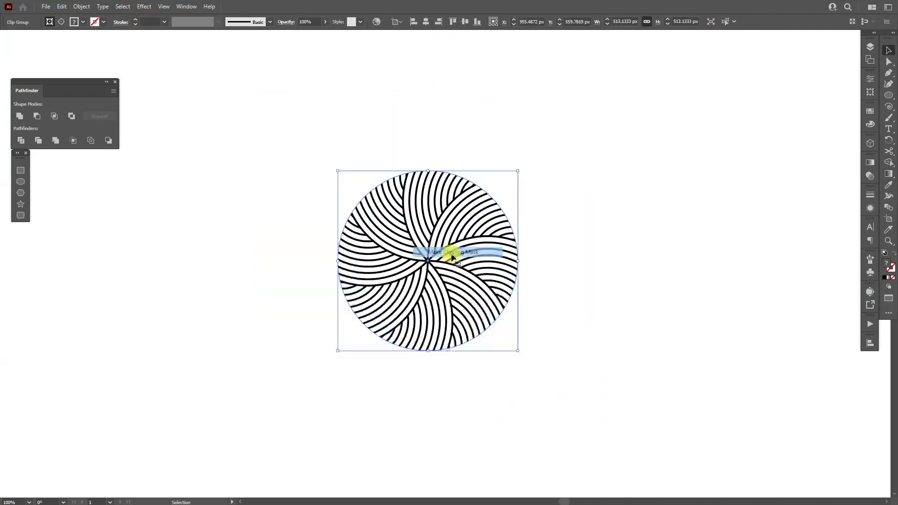
left_click(595, 255)
key("ctrl+equal")
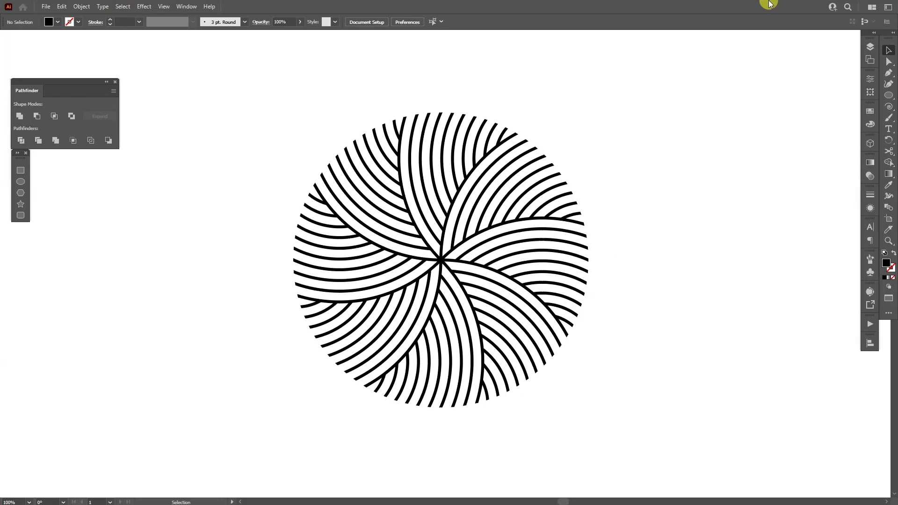